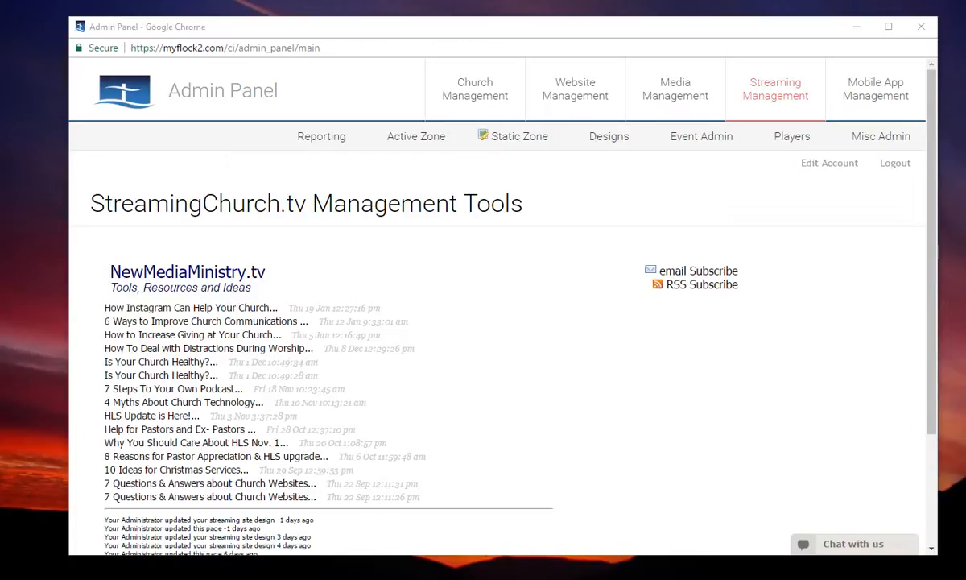
Step: Review the live service page's chat, attendee list, notes and Bible tabs, and move its window out of the way
drag(965, 153, 611, 59)
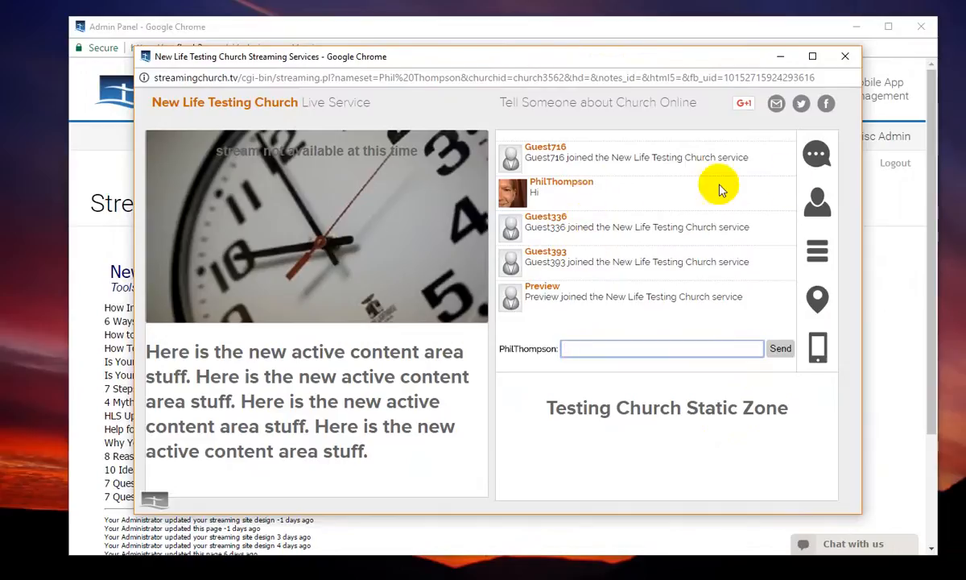
click(830, 163)
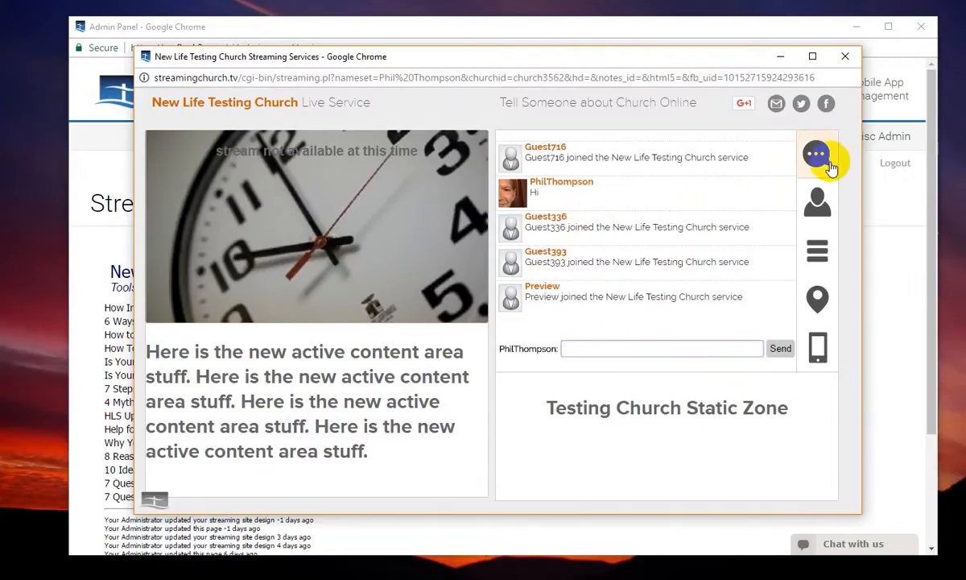
click(820, 204)
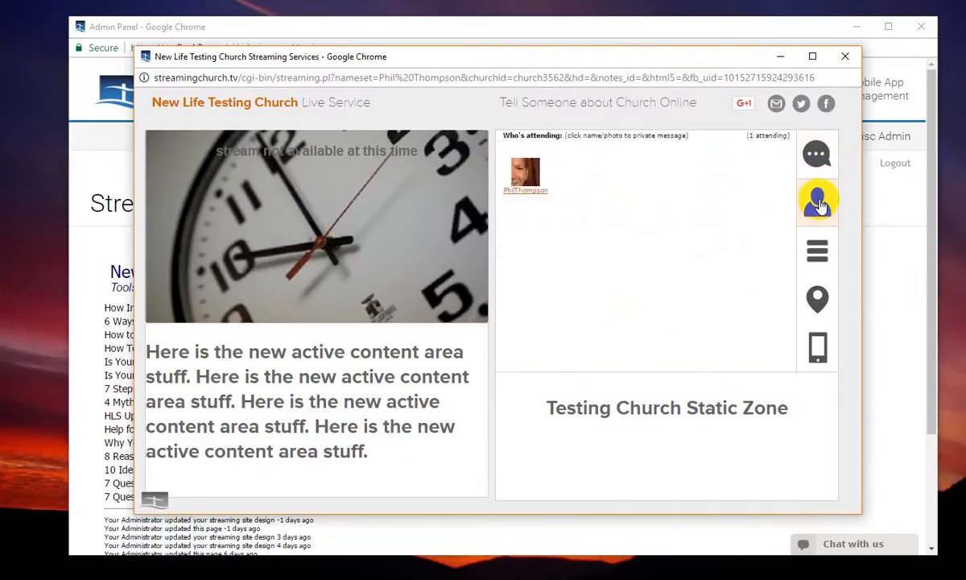
click(817, 251)
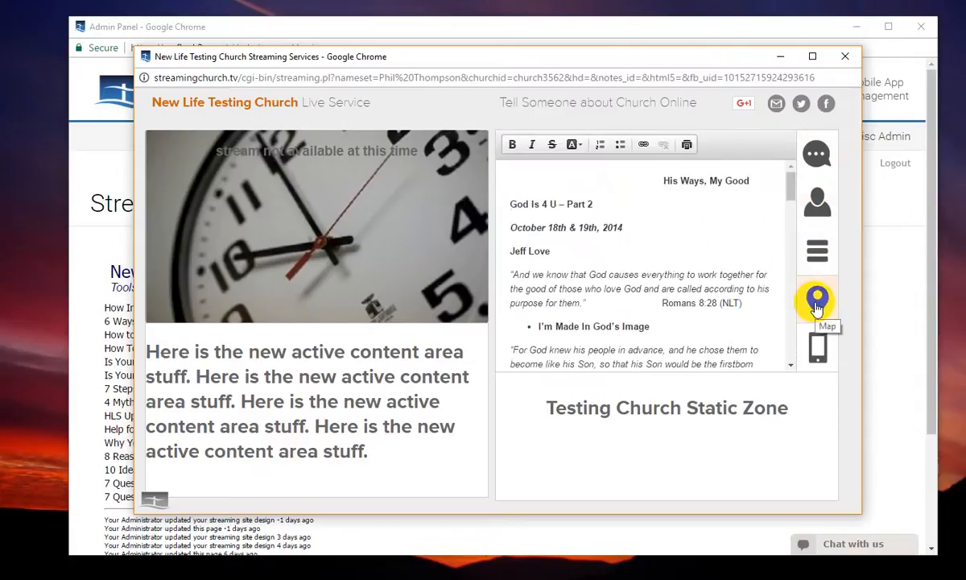
click(817, 344)
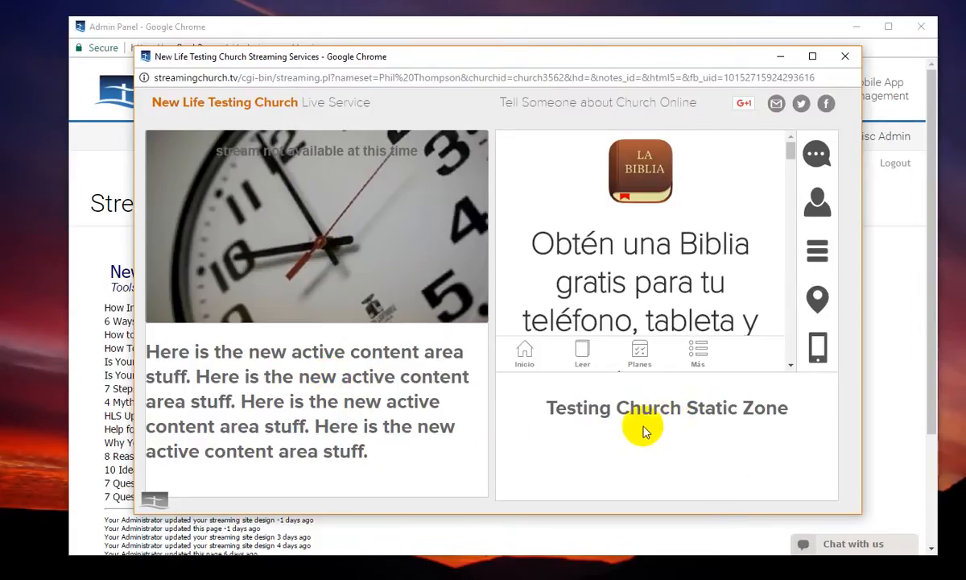
drag(492, 61, 965, 113)
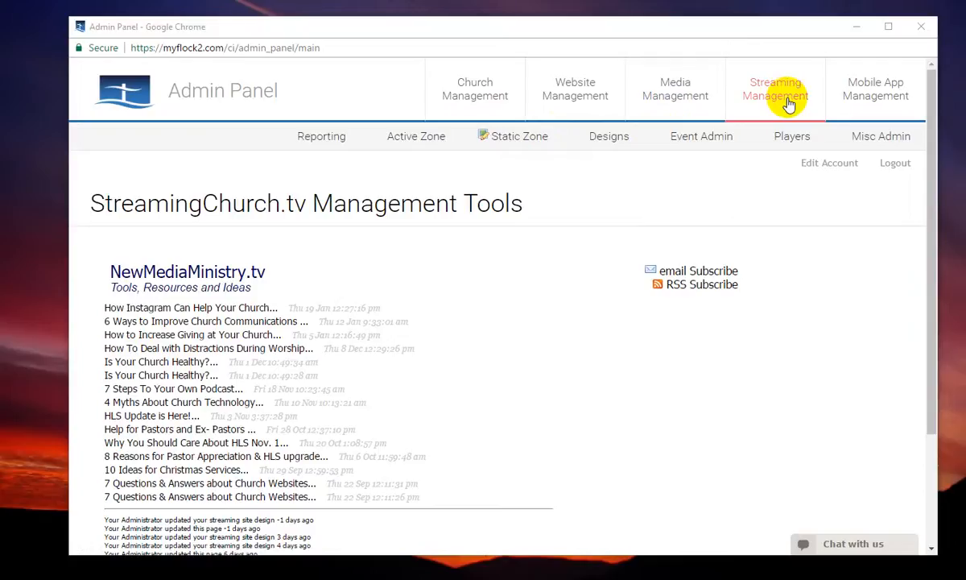
Step: Start a new custom design from the Design My Own option in the streaming designs and bring its setup window fully into view
mouse_move(617, 138)
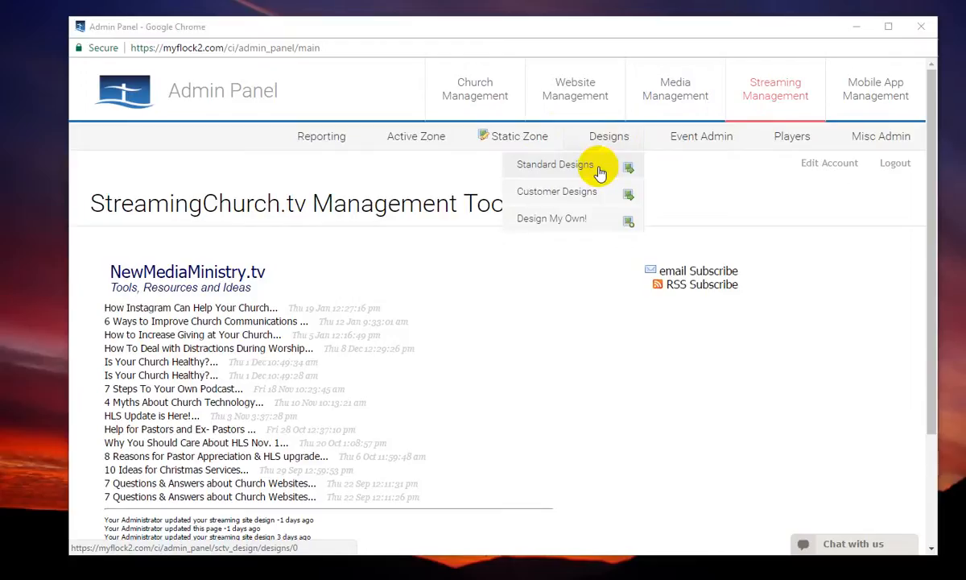
click(573, 220)
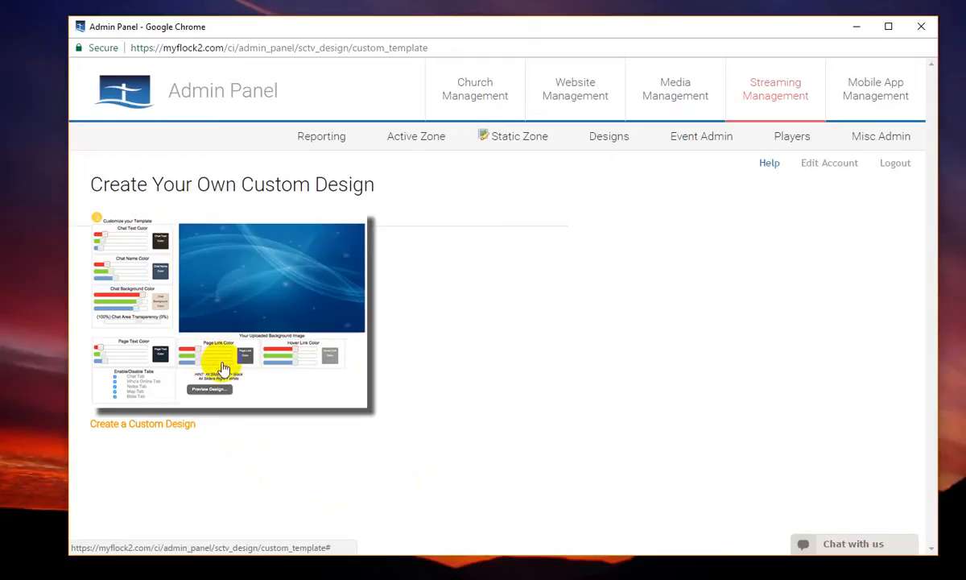
click(160, 432)
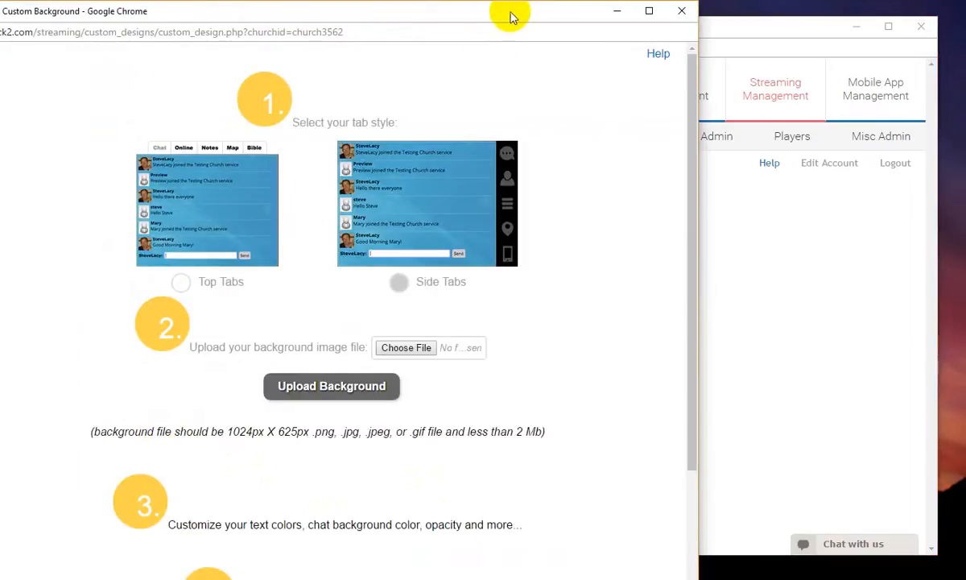
drag(508, 17, 657, 20)
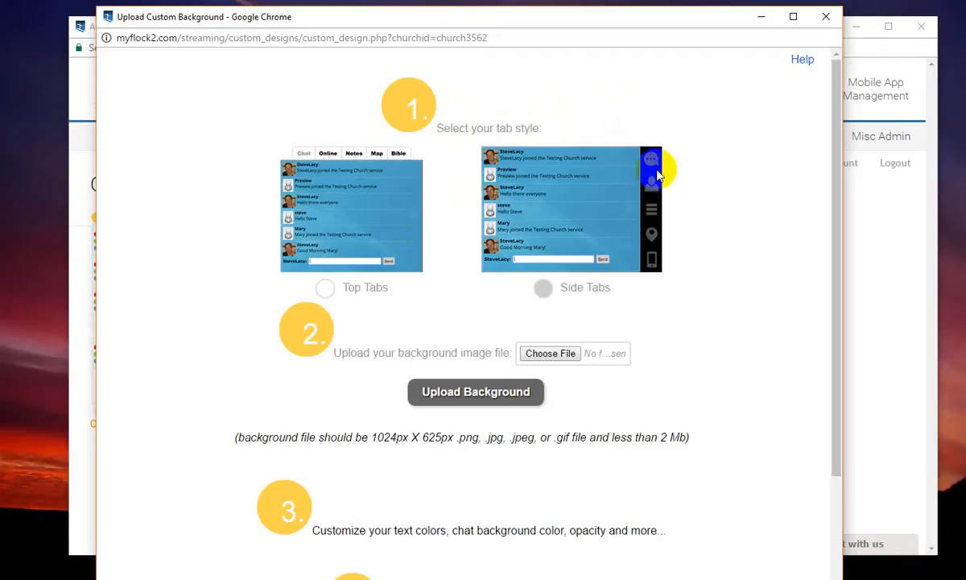
Step: Choose the Side Tabs style and upload the custom1 image from the Desktop as the background
click(382, 221)
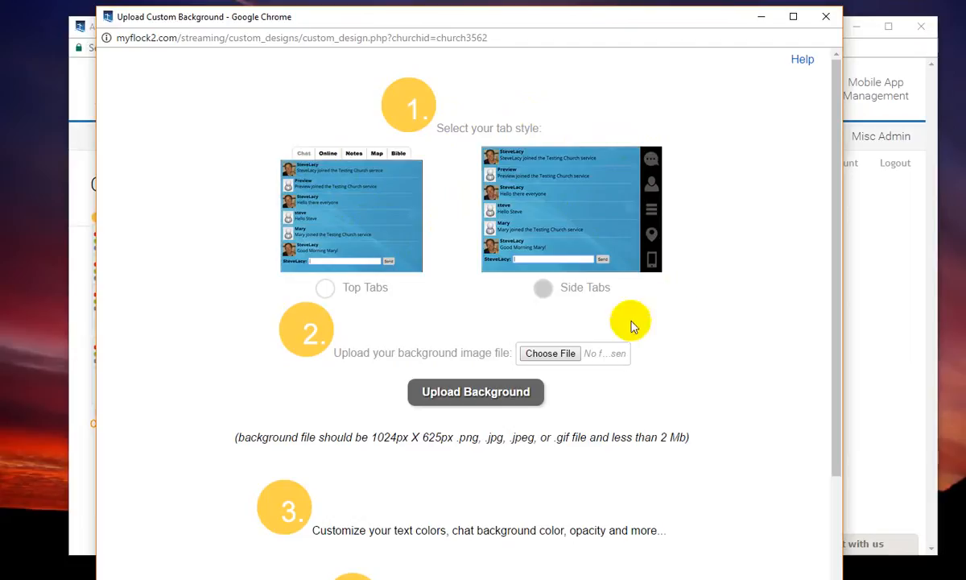
click(540, 289)
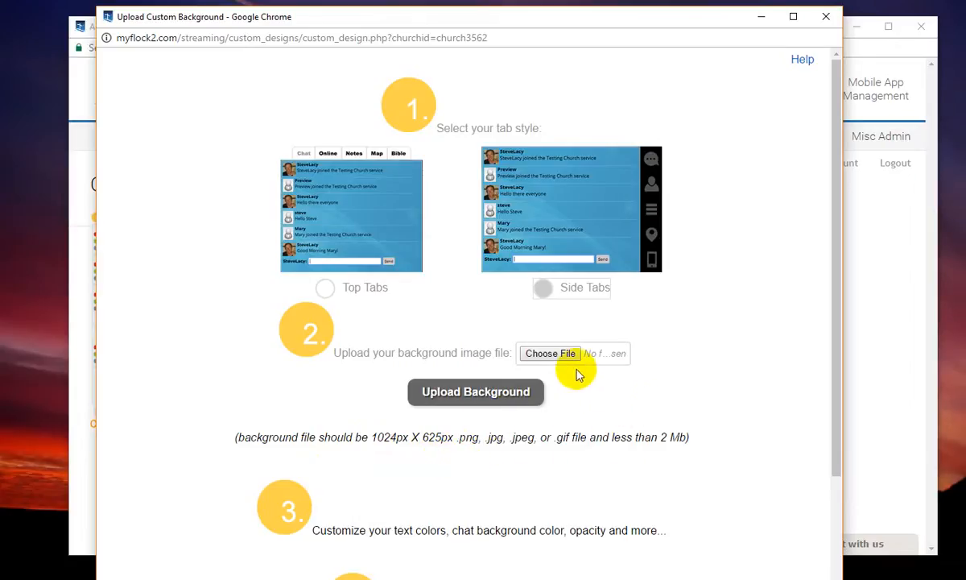
click(555, 355)
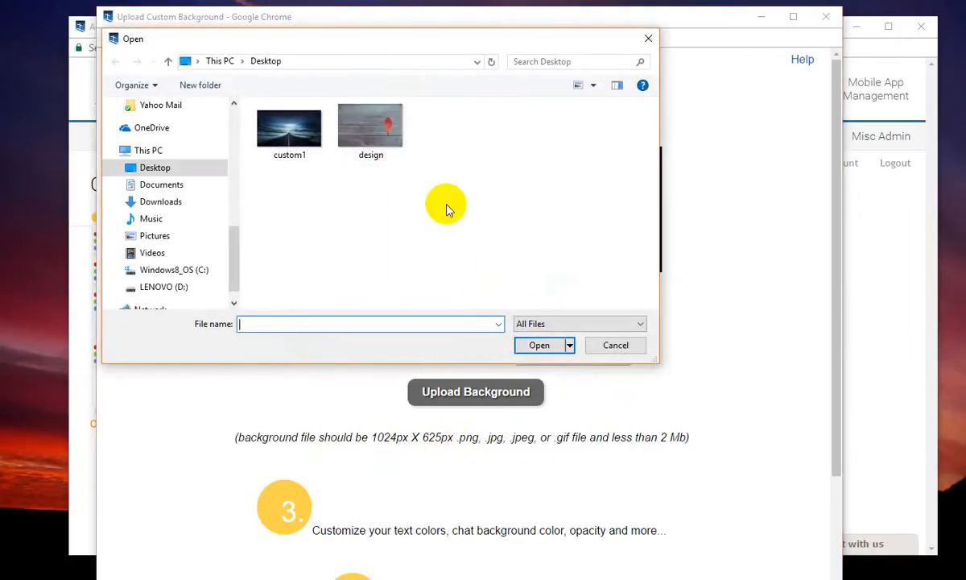
double_click(284, 142)
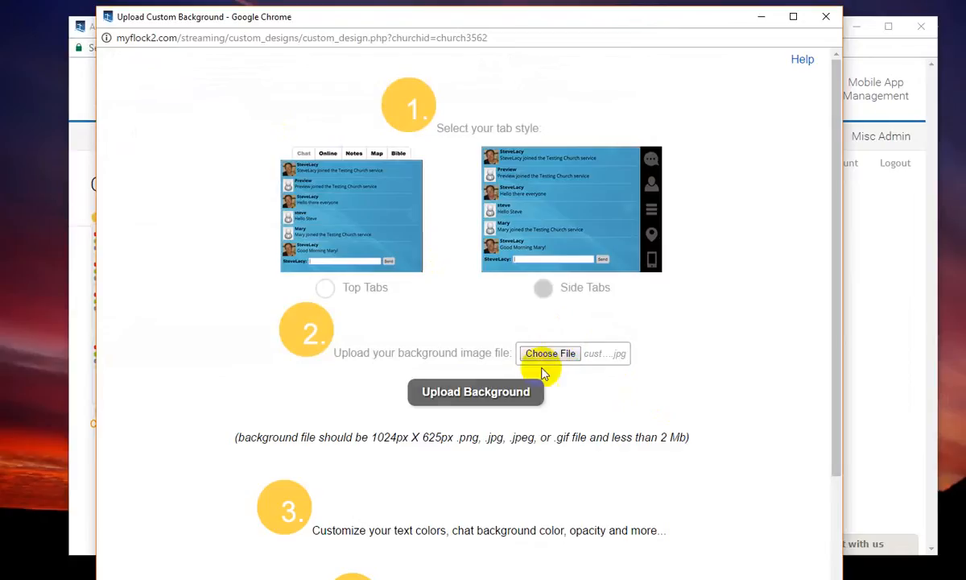
click(491, 400)
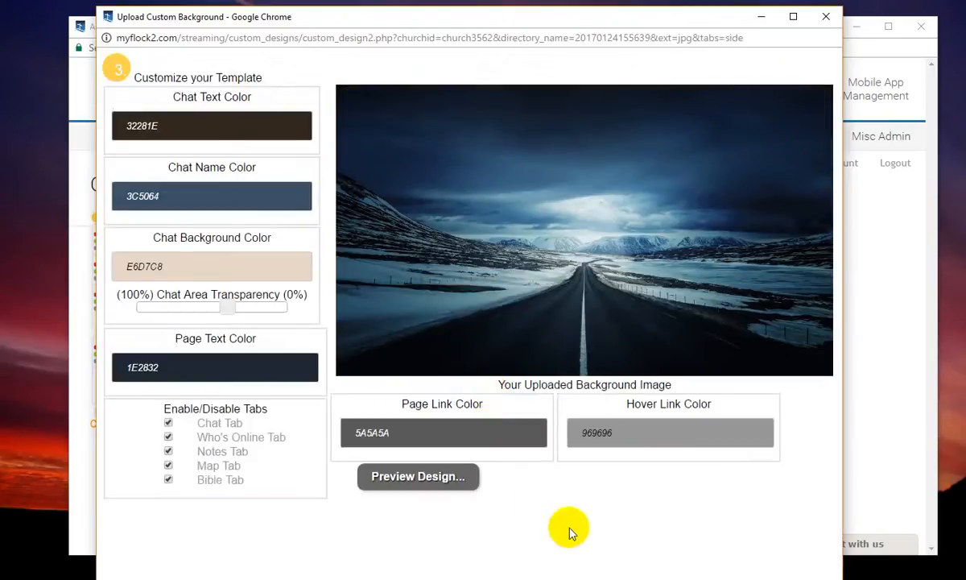
Step: Preview the design with the uploaded background and return to the template settings
click(433, 481)
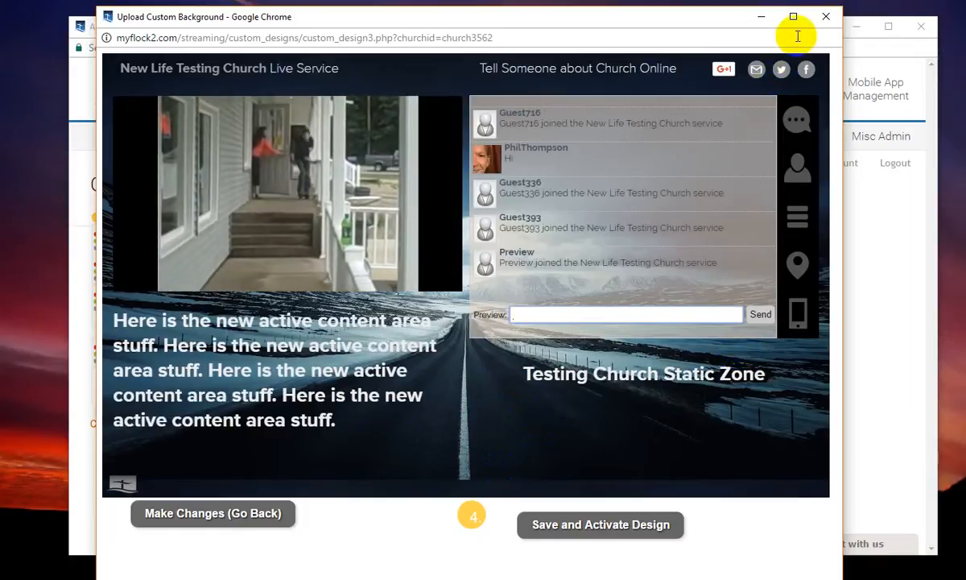
click(262, 515)
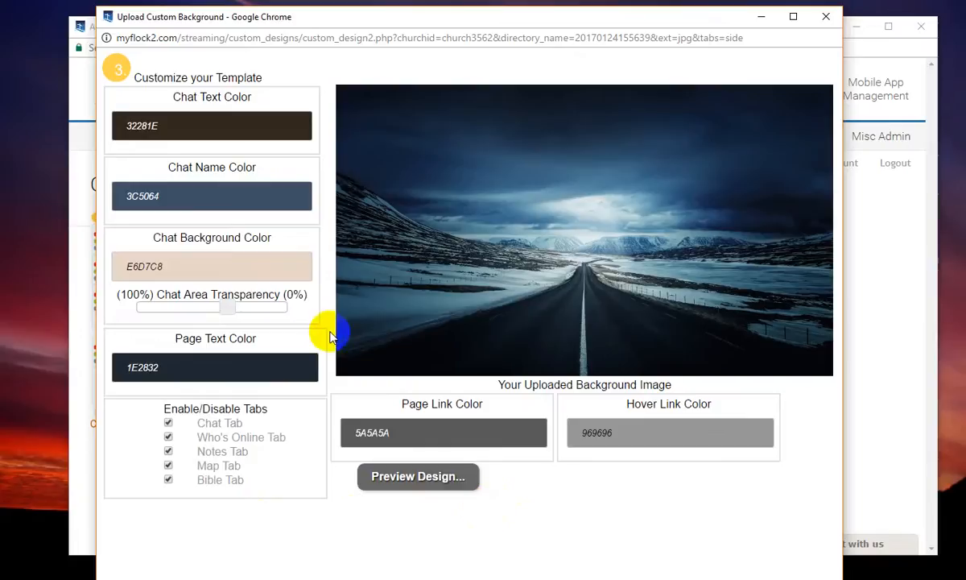
Step: Look at the color pickers for the chat text and chat background, and close them without picking a color
click(241, 115)
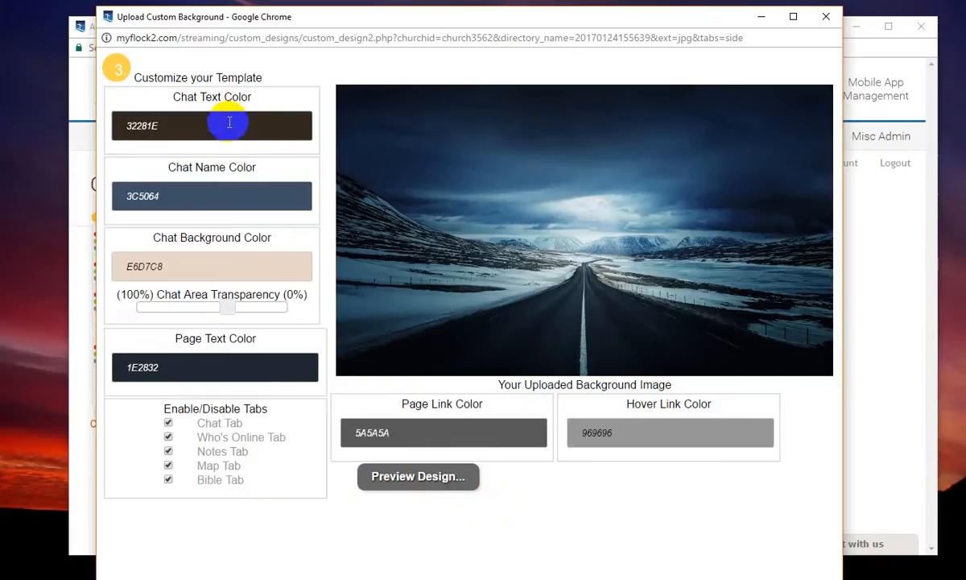
click(229, 122)
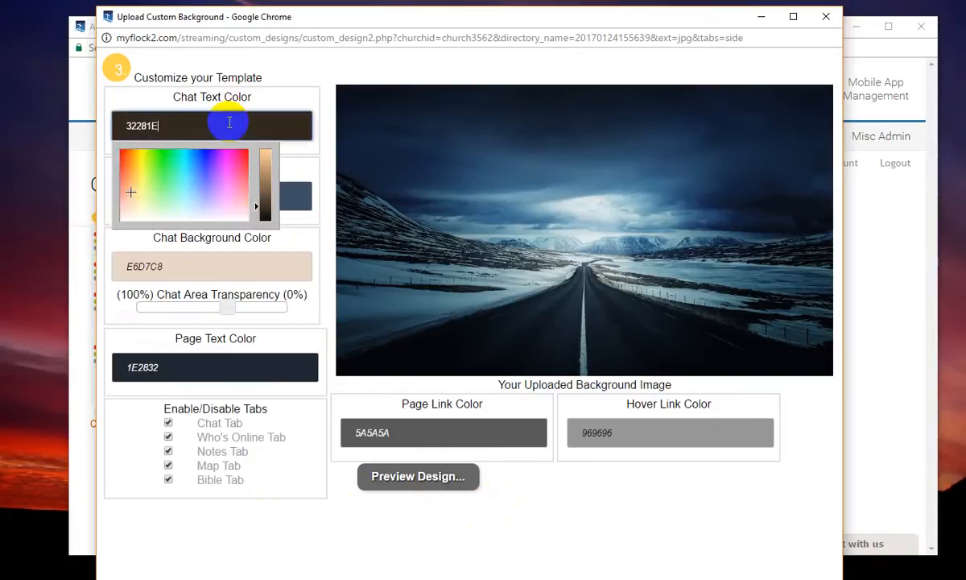
click(275, 241)
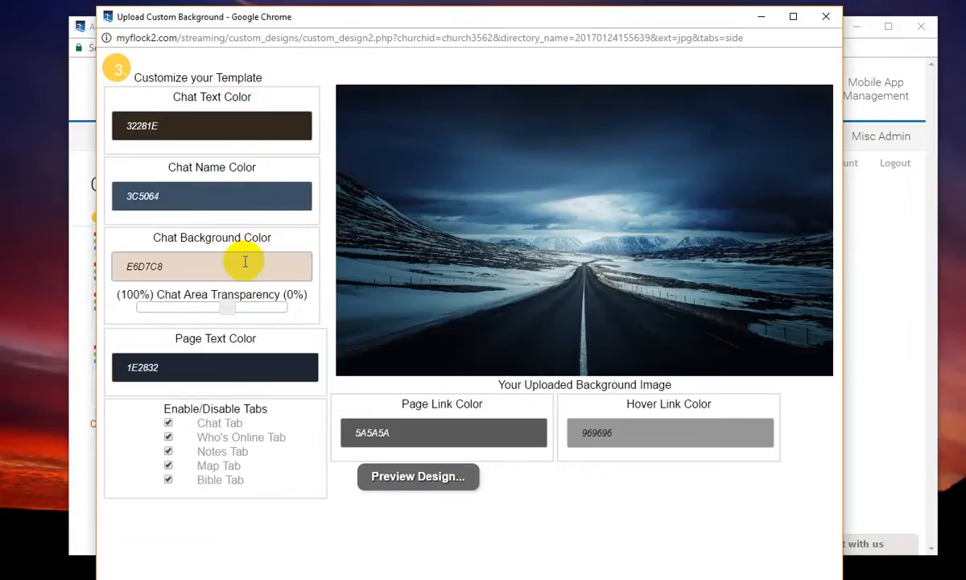
click(245, 261)
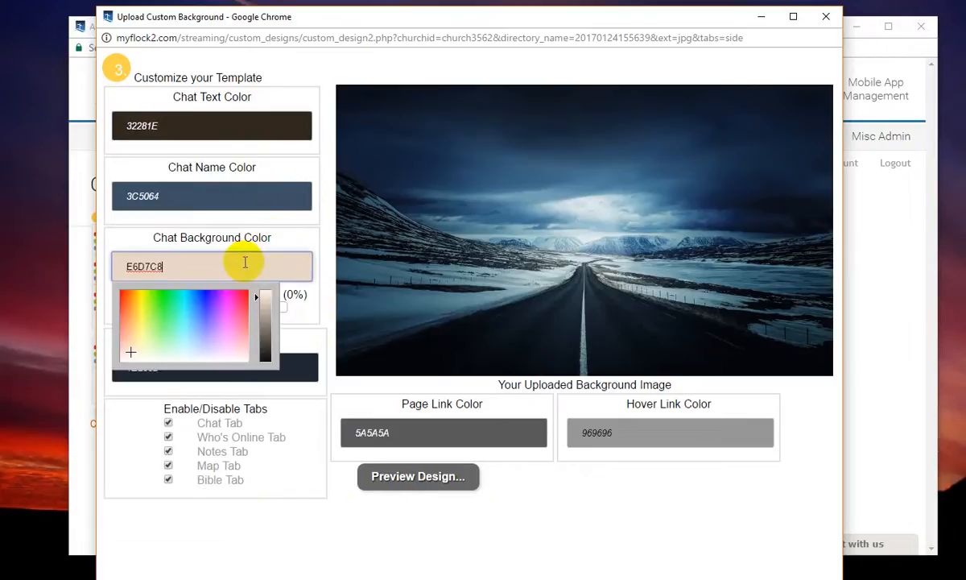
click(298, 329)
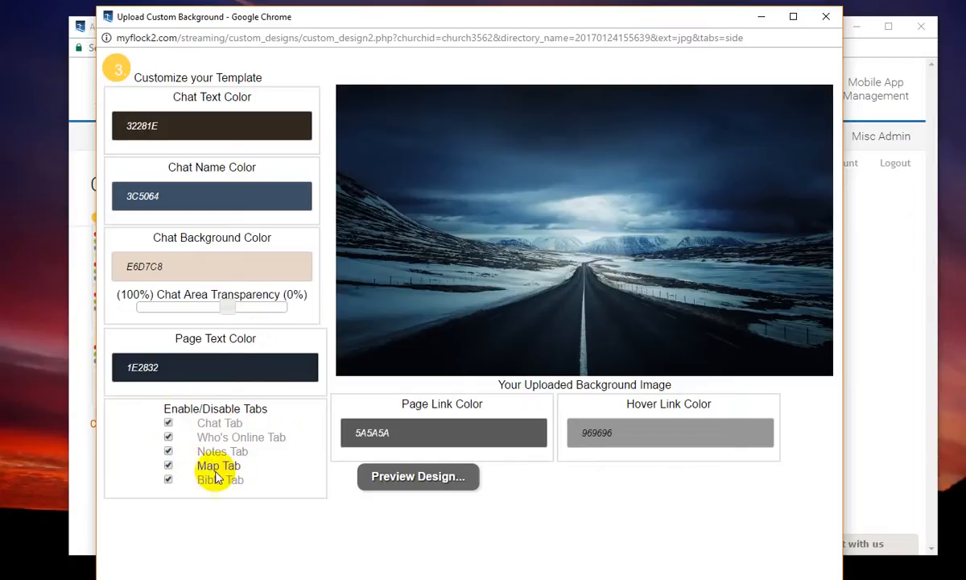
Step: Disable the Notes and Bible tabs, and check the design preview before going back to the template settings
click(170, 452)
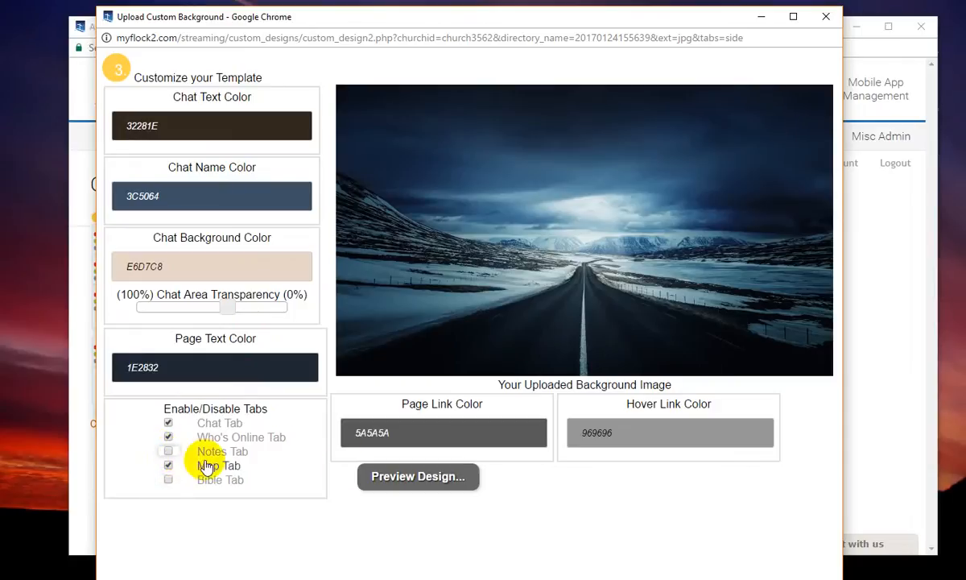
click(407, 478)
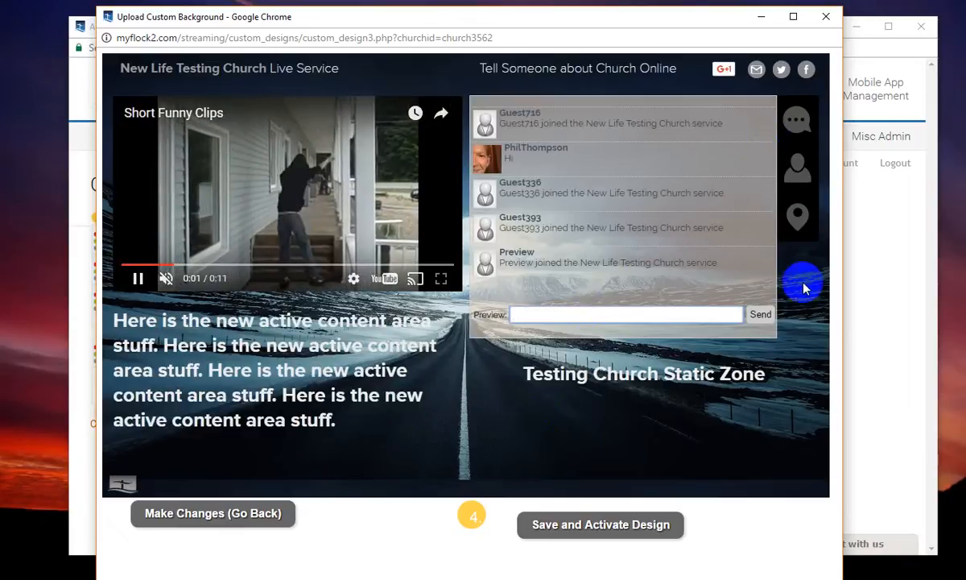
click(216, 515)
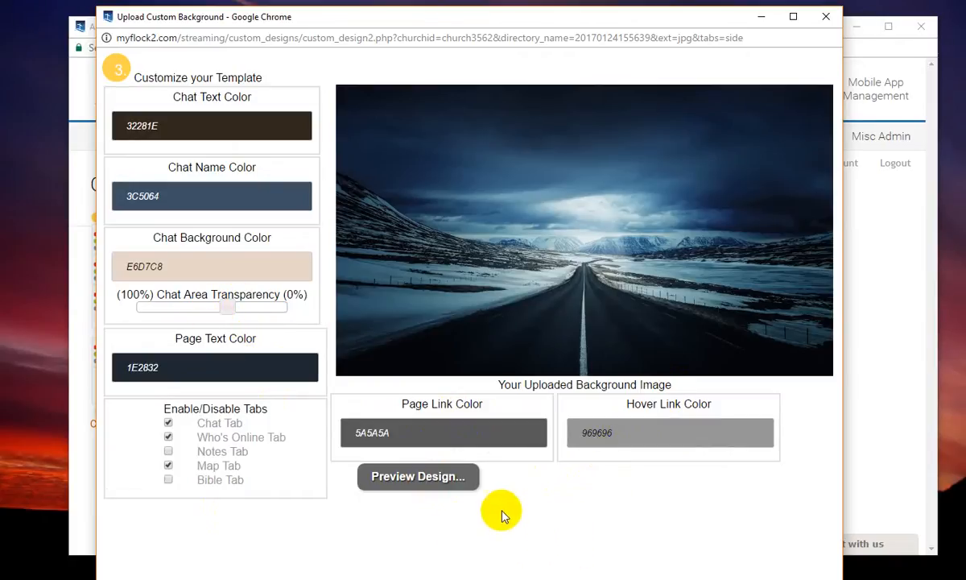
Step: Preview the design once more, save and activate it, and close the design window
click(447, 481)
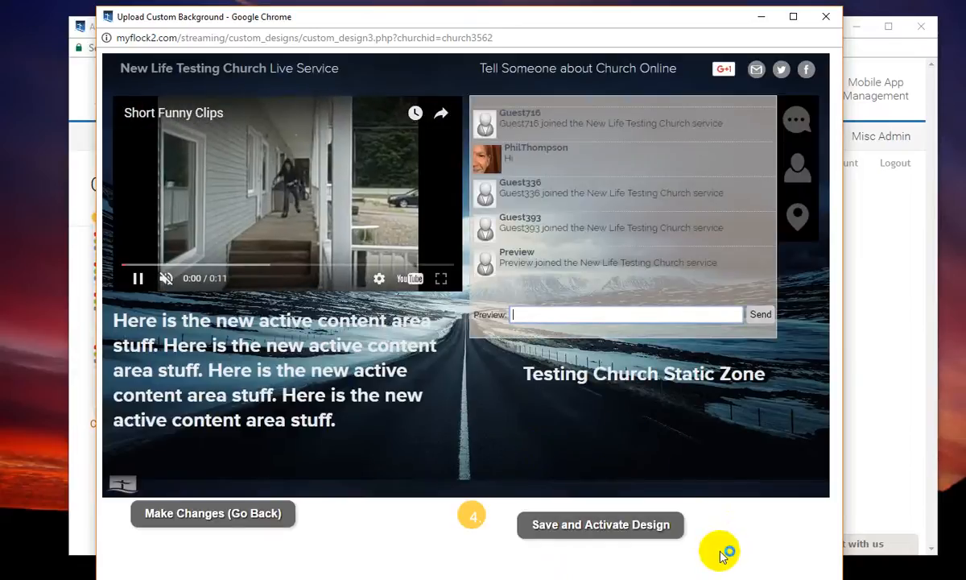
click(607, 527)
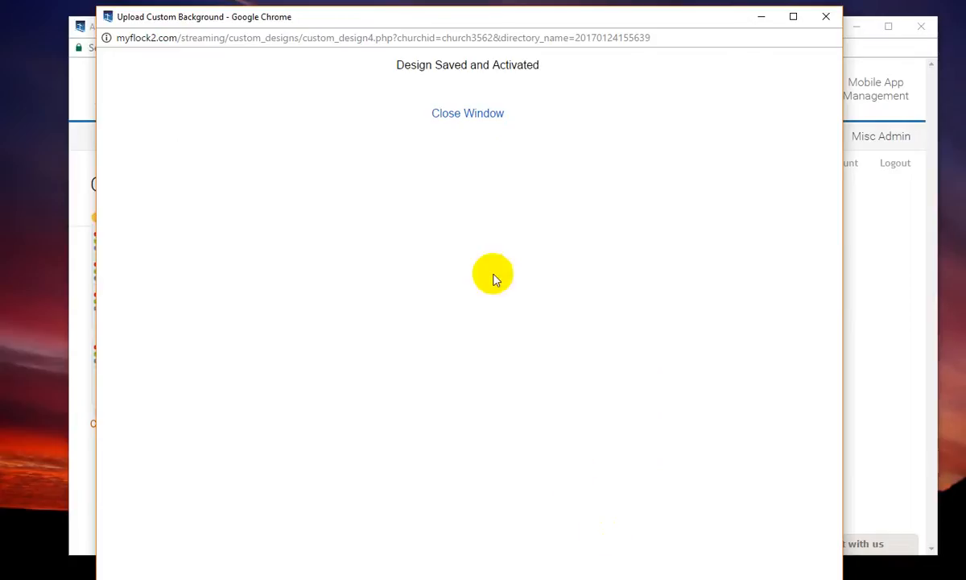
click(479, 115)
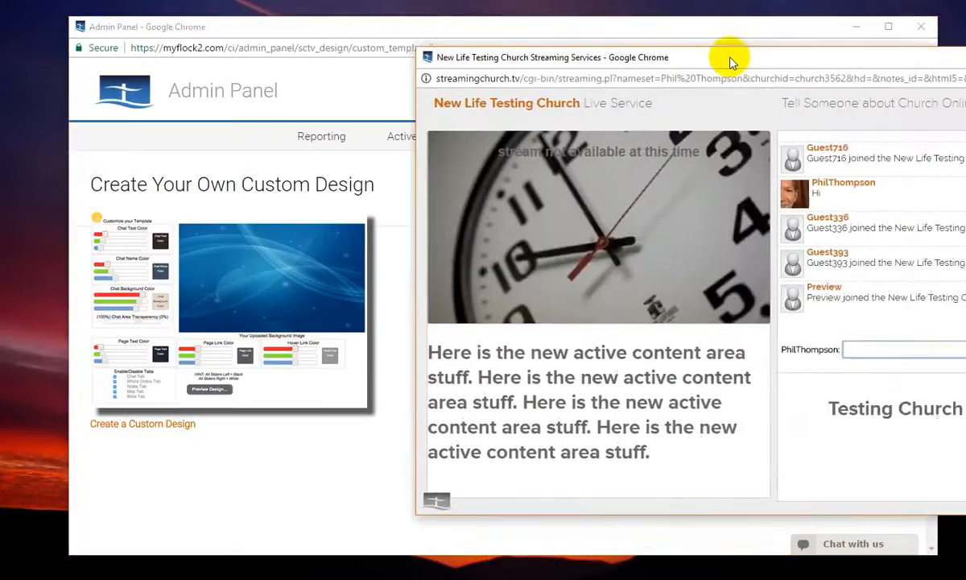
Step: Bring the live service window back into view and reload it to check the activated design
drag(729, 61, 569, 91)
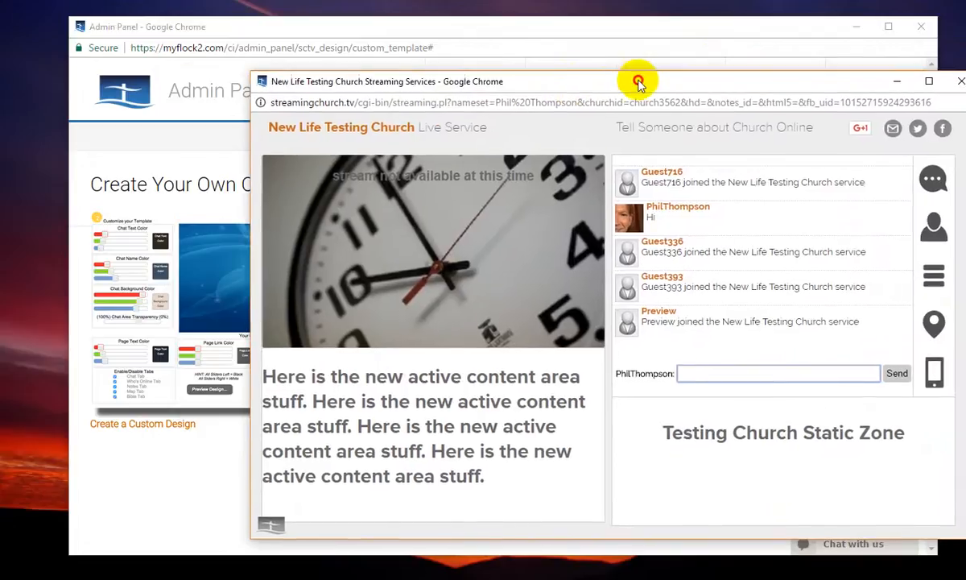
drag(640, 81, 516, 65)
right_click(541, 64)
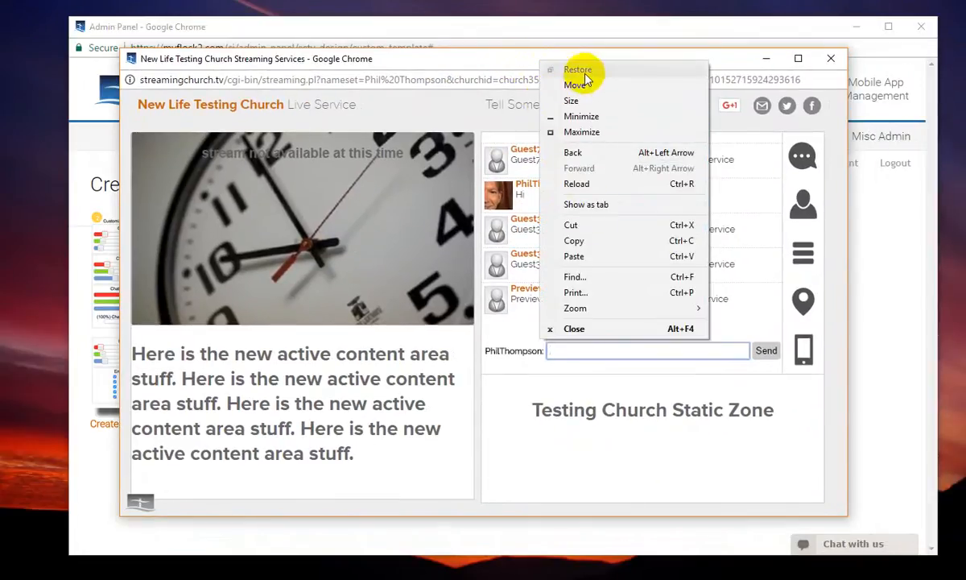
click(595, 184)
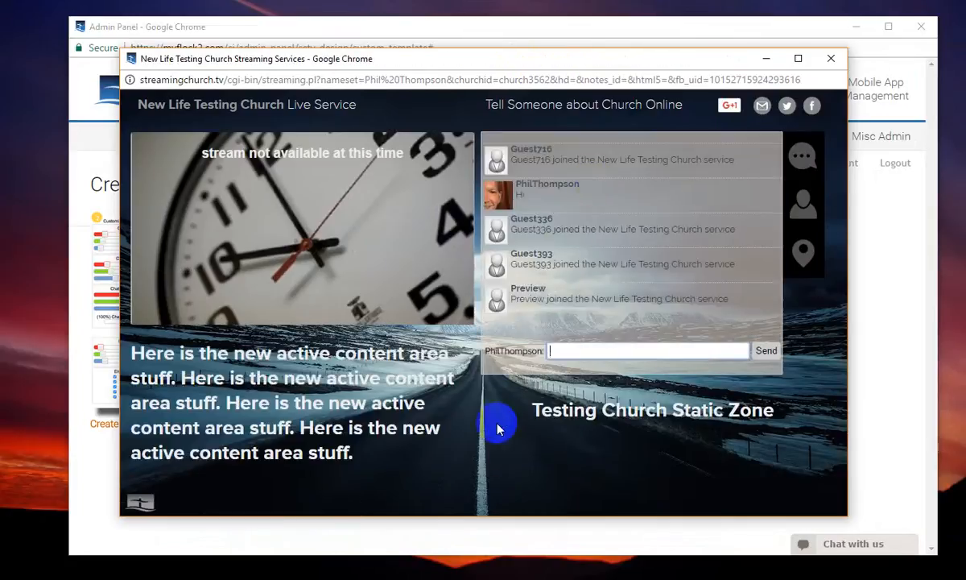
click(653, 351)
click(507, 371)
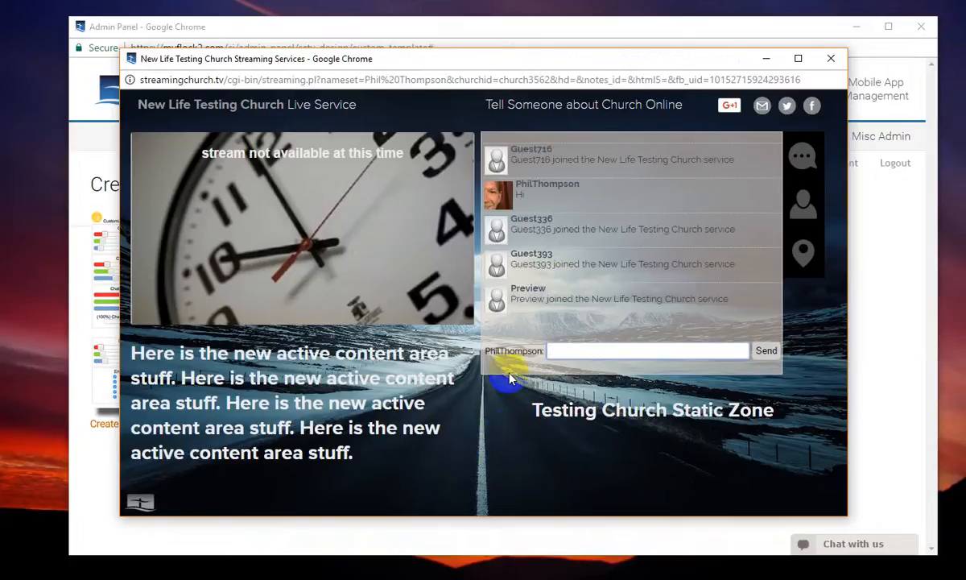